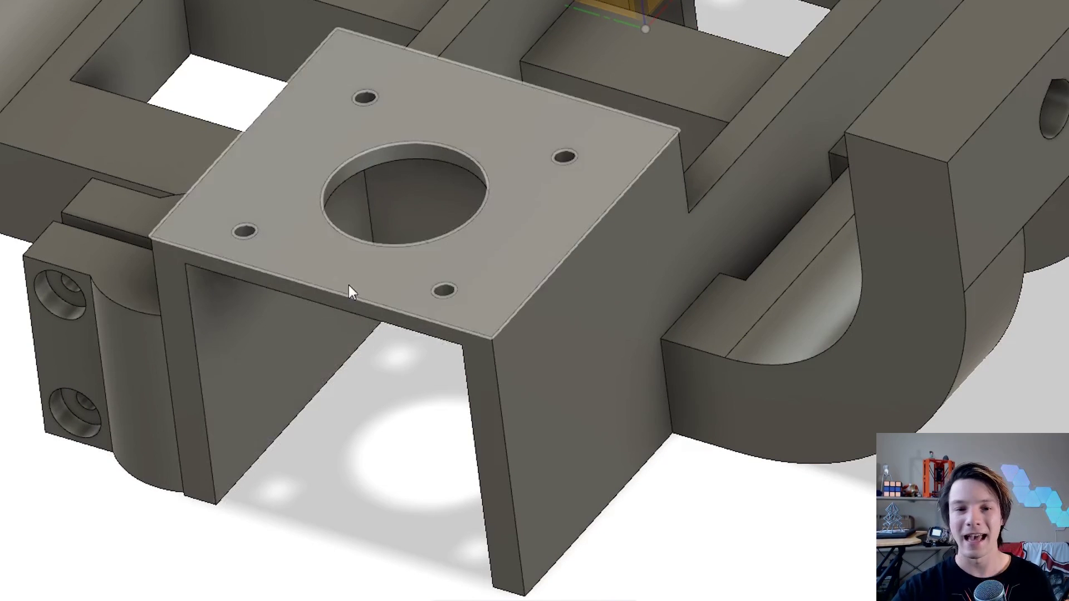
Orbit to a top-down view and raise the preview to the mount's solid top layer with five holes
shift+middle_drag(113, 379, 120, 348)
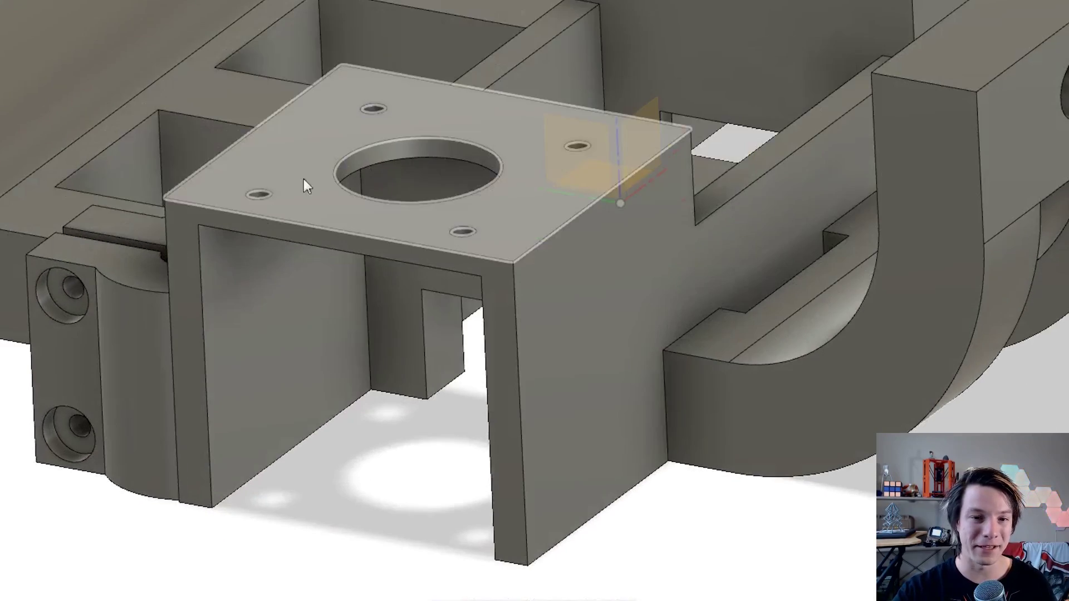
shift+middle_drag(446, 208, 362, 179)
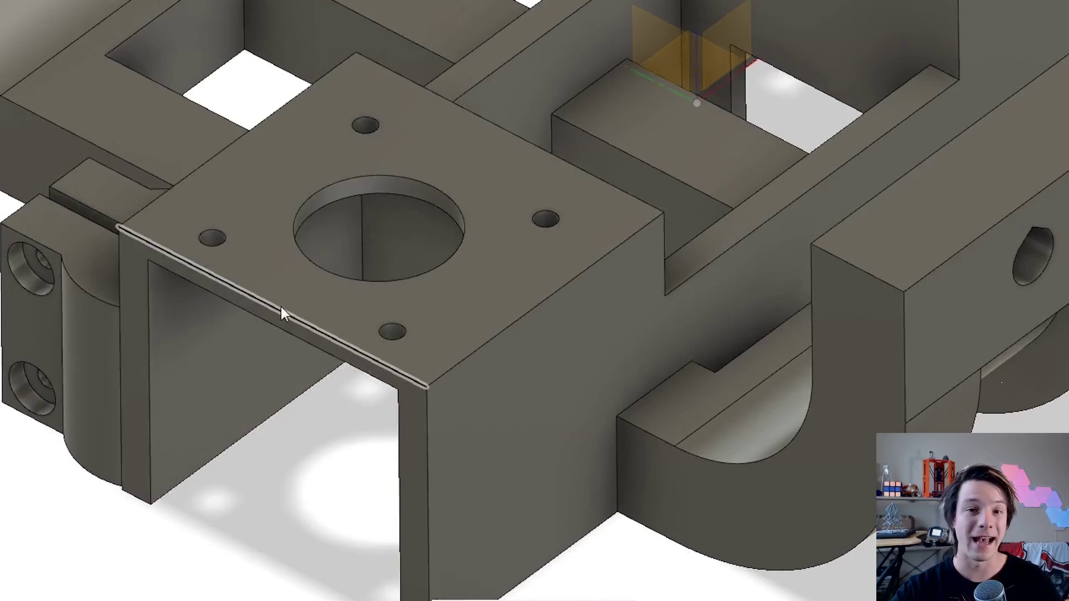
shift+middle_drag(281, 308, 315, 197)
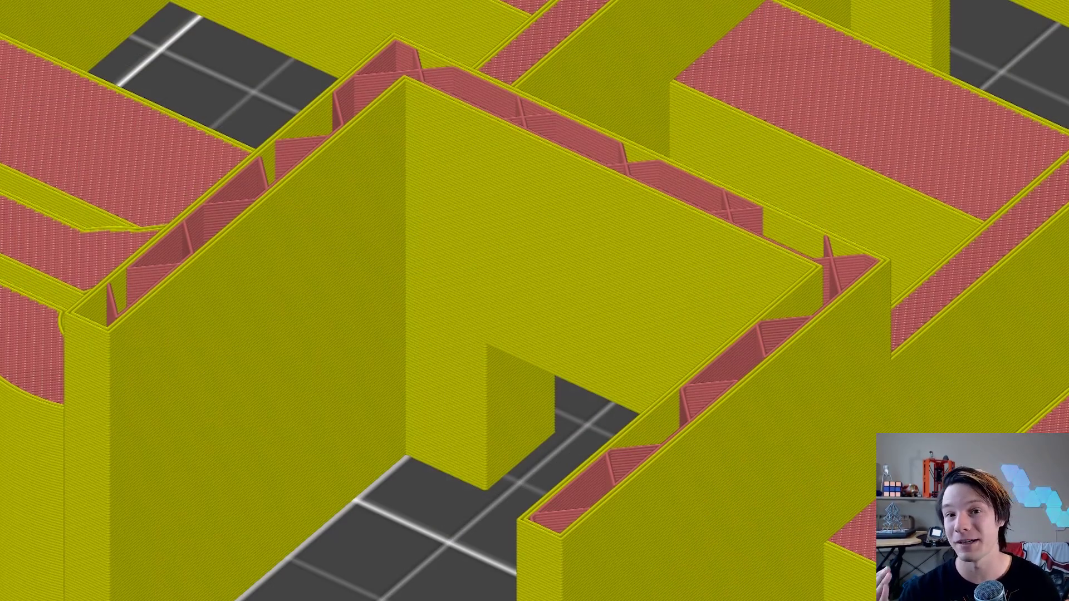
key(Up)
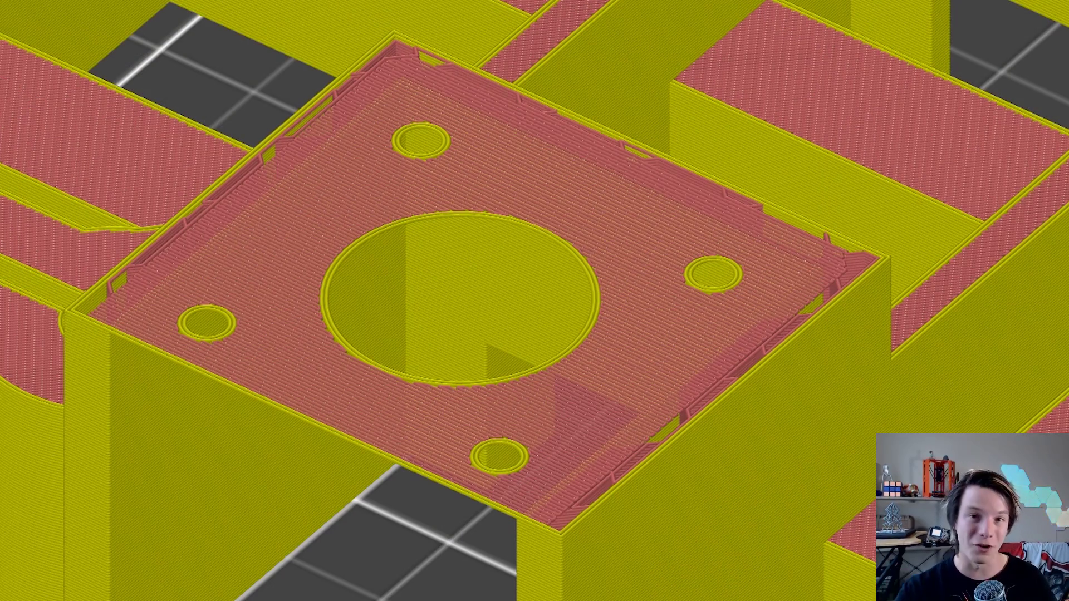
key(Up)
key(Down)
key(Up)
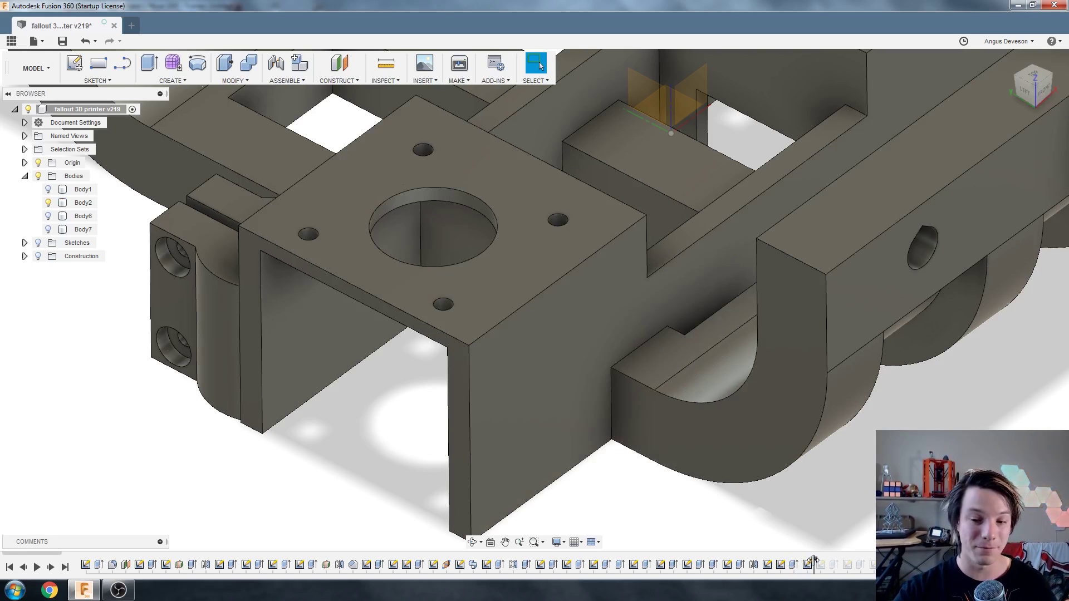
Restore the disk filling the motor hole and edit its extrusion: 10 profiles, -0.3 mm, Join
drag(814, 561, 841, 563)
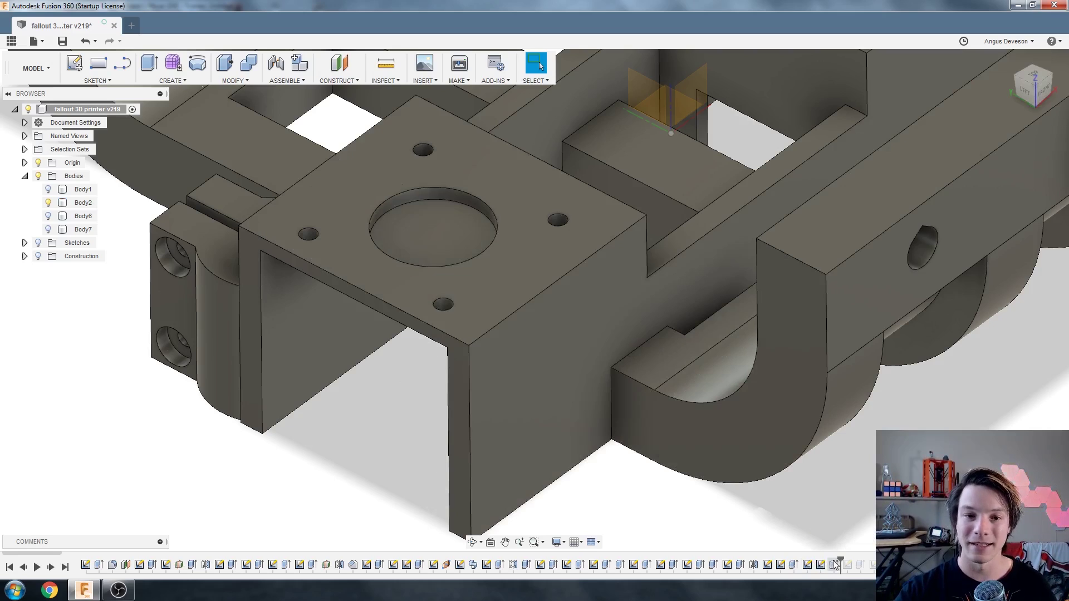
click(428, 249)
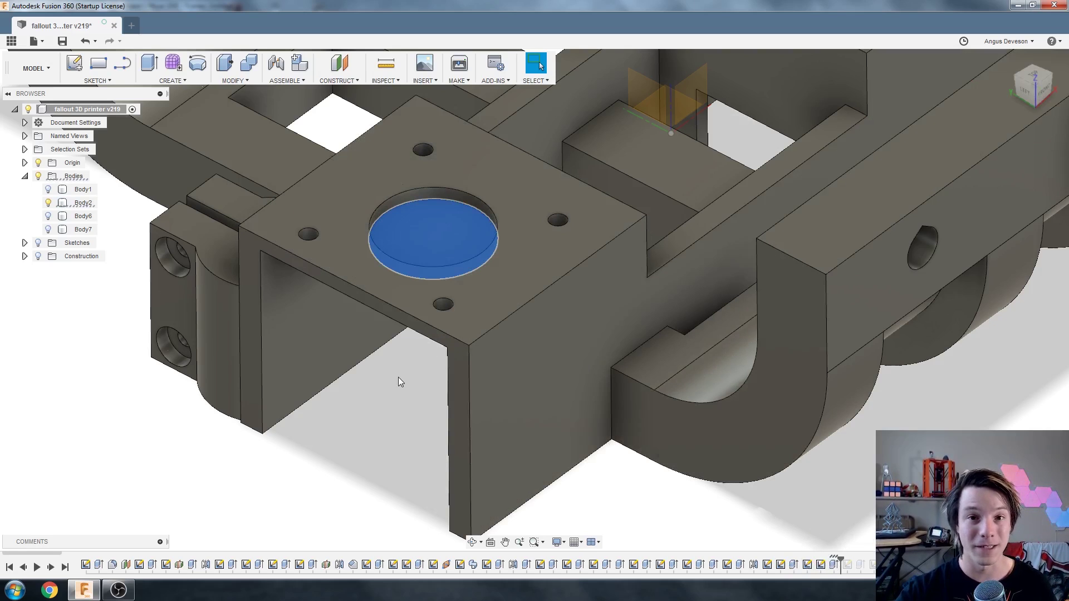
right_click(820, 564)
click(845, 452)
scroll(405, 183, up, 3)
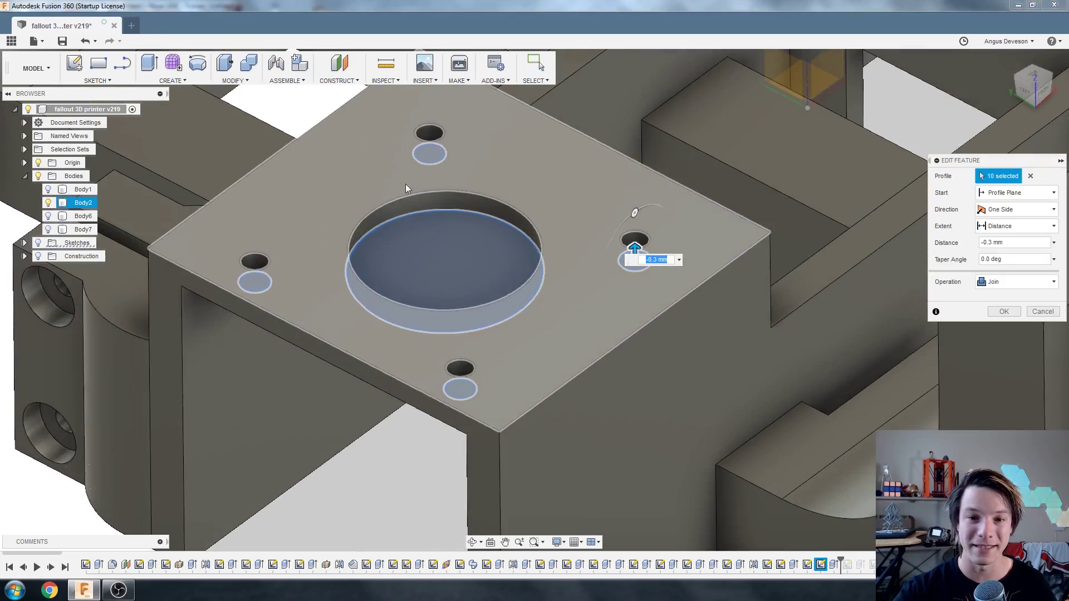
shift+middle_drag(429, 282, 340, 309)
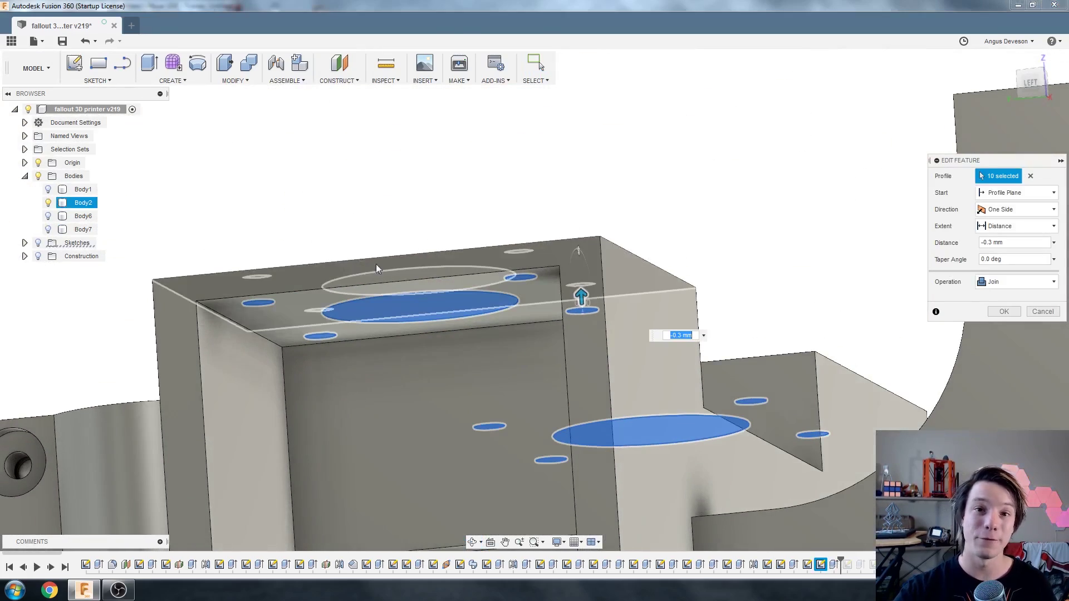
shift+middle_drag(376, 265, 336, 310)
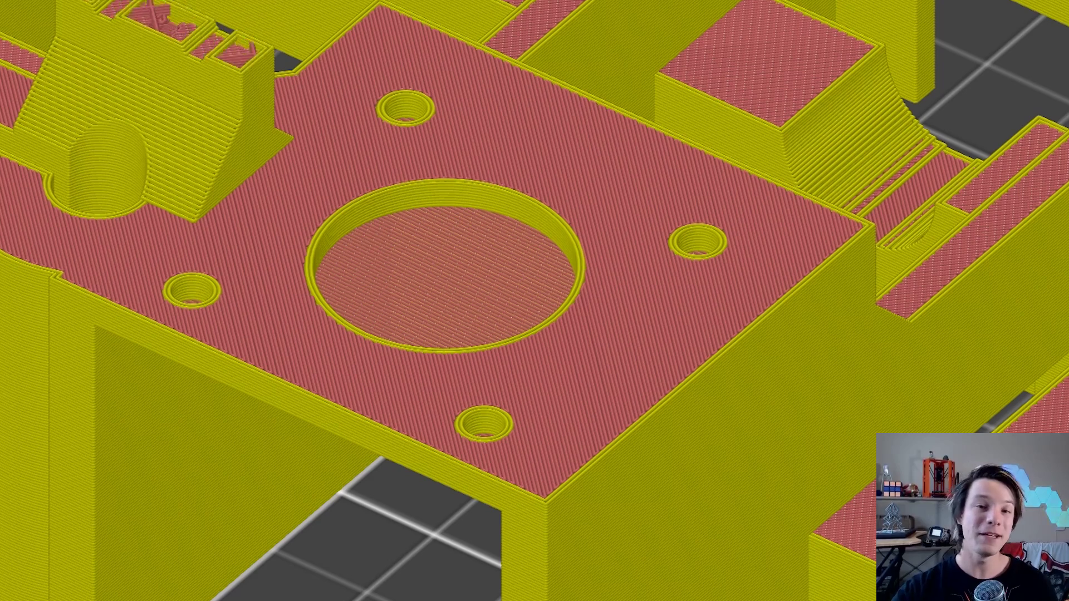
Step the preview down to the infill, then up through the bridging layer to the holed top plate
key(Down)
key(Down)
key(Down)
key(Down)
key(Down)
key(Down)
key(Down)
key(Down)
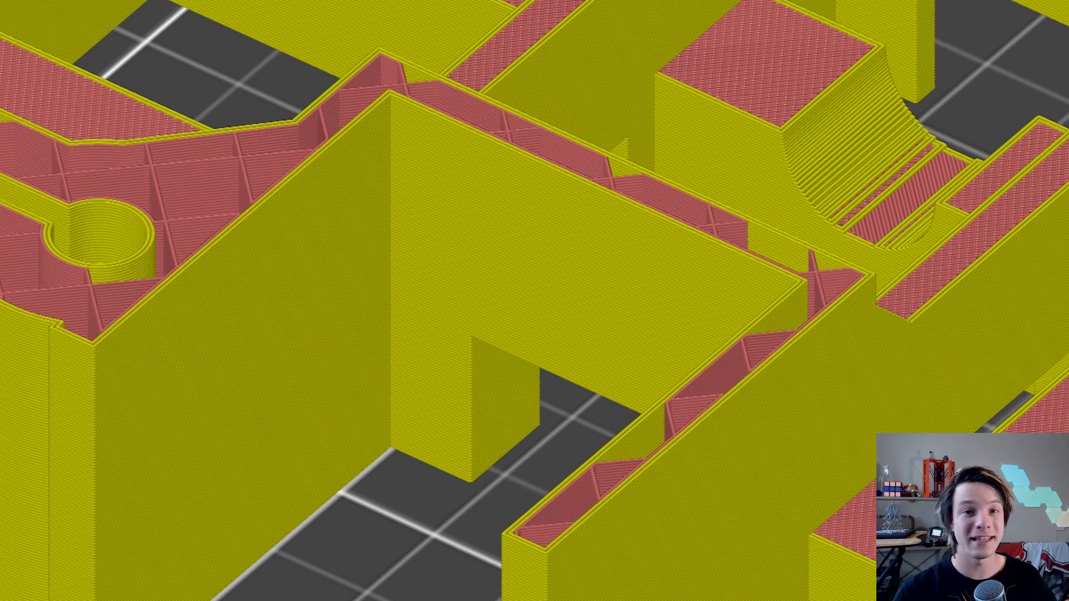
key(Down)
key(Down)
key(Down)
key(Down)
key(Down)
key(Down)
key(Down)
key(Down)
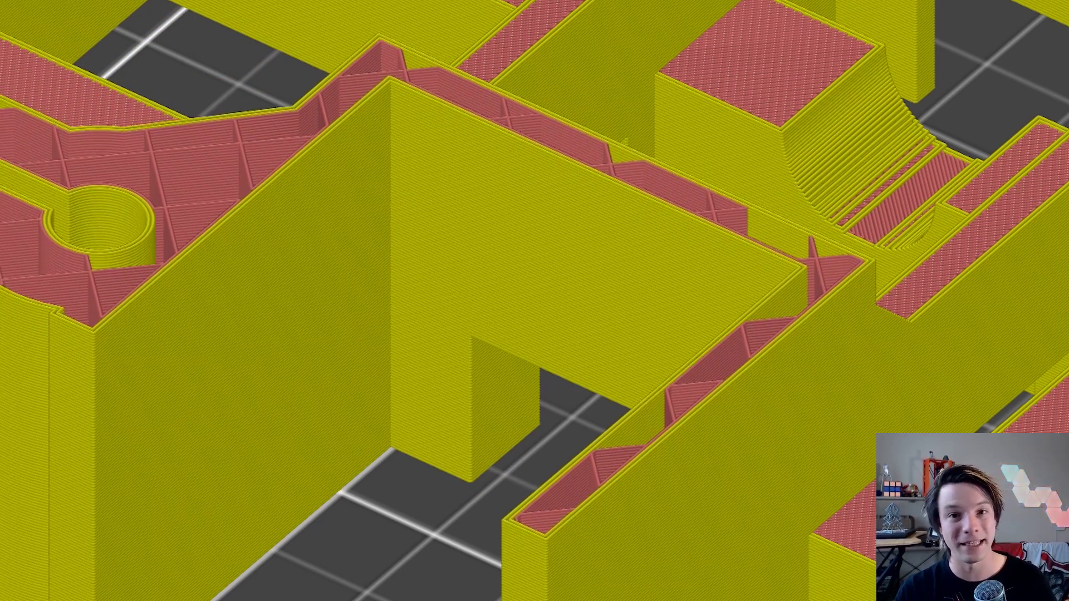
key(Up)
key(Up)
key(Up)
key(Up)
key(Up)
key(Up)
key(Up)
key(Up)
key(Up)
key(Up)
key(Up)
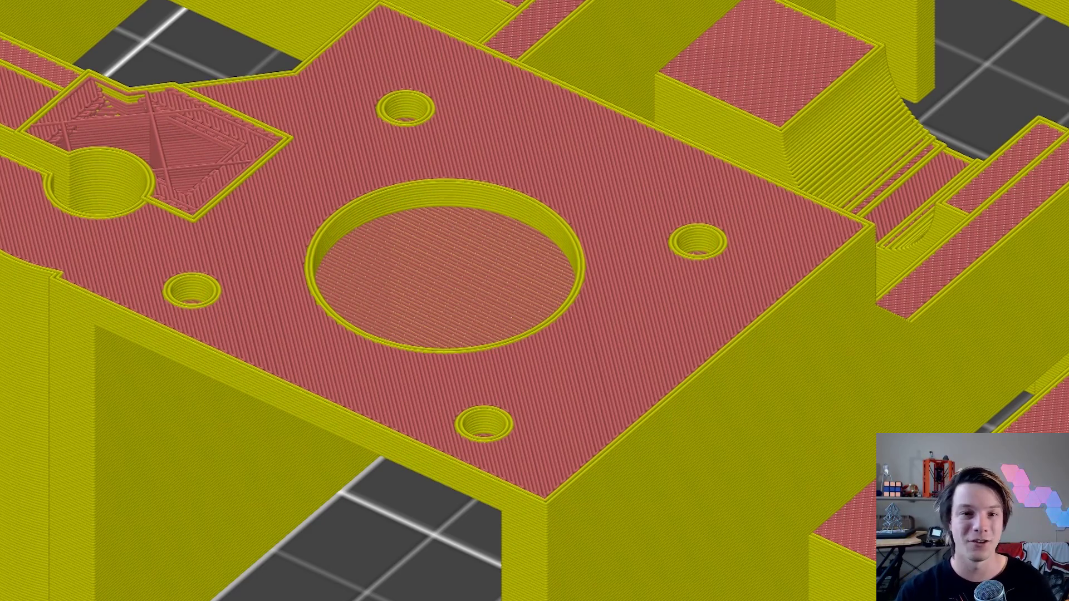
key(Up)
key(Up)
key(Up)
key(Up)
key(Up)
key(Up)
key(Up)
key(Up)
key(Up)
key(Up)
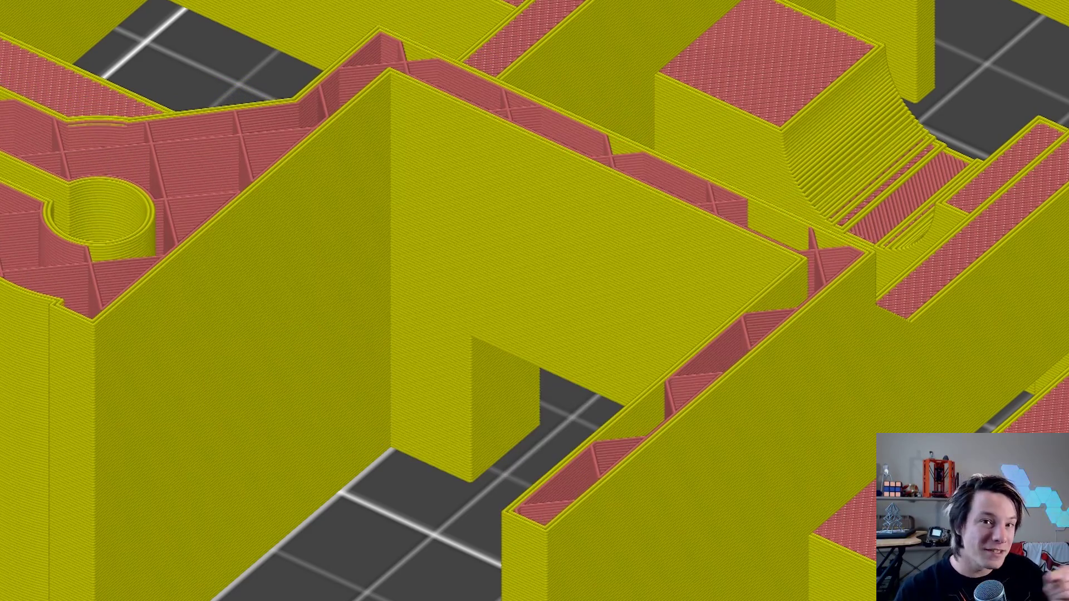
key(Up)
key(Up)
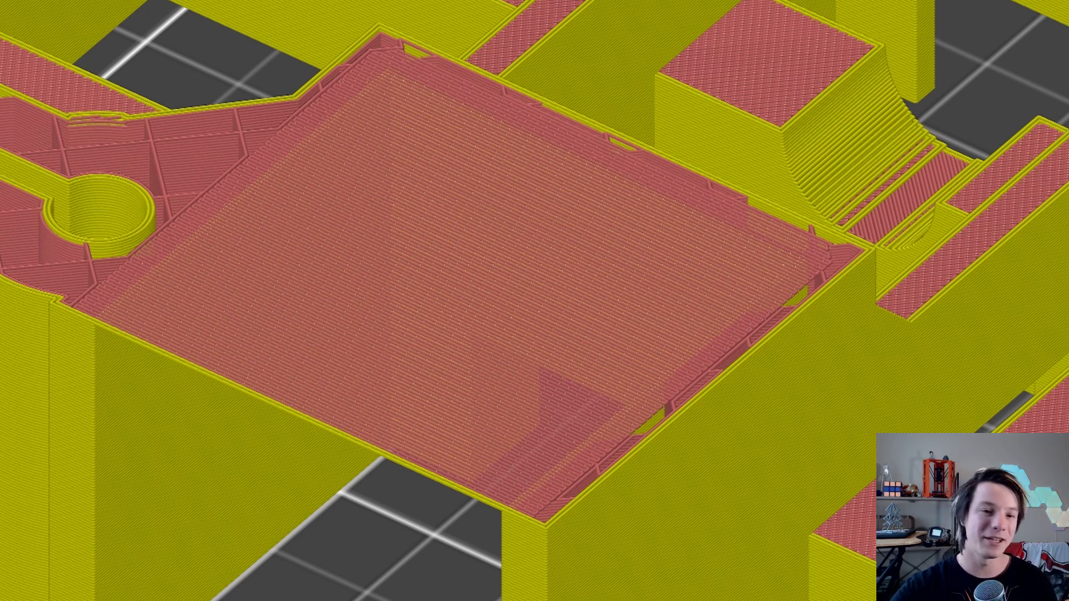
key(Up)
key(Up)
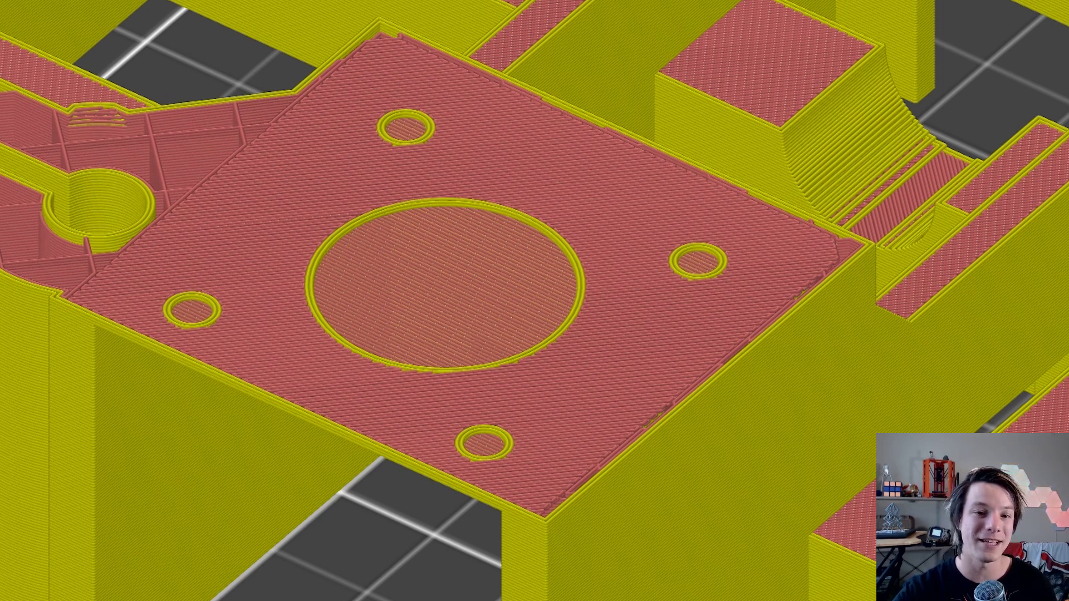
key(Up)
key(Up)
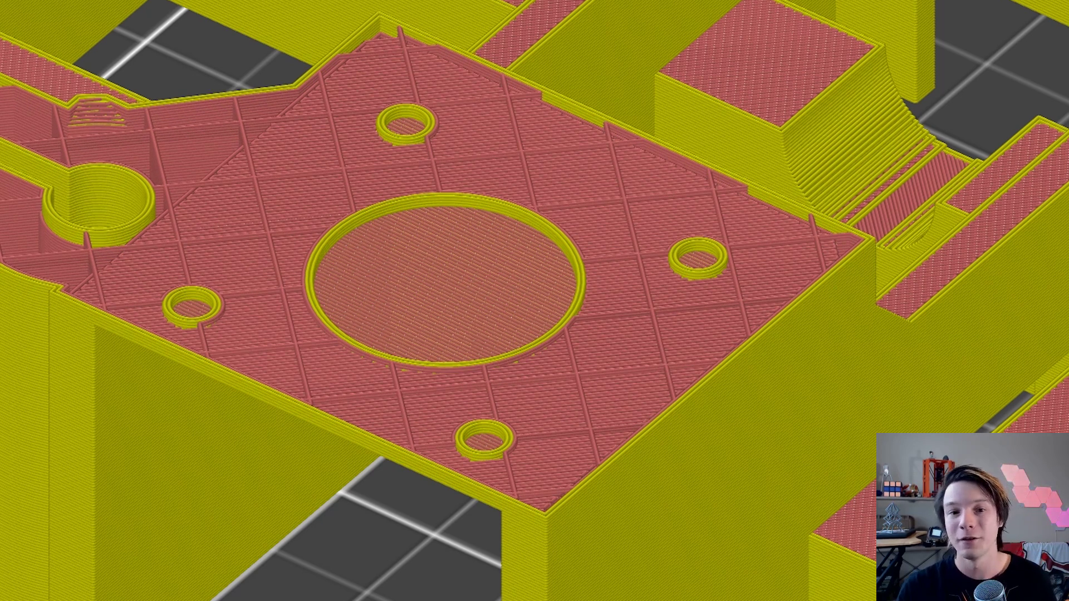
key(Up)
key(Up)
key(Up)
key(Up)
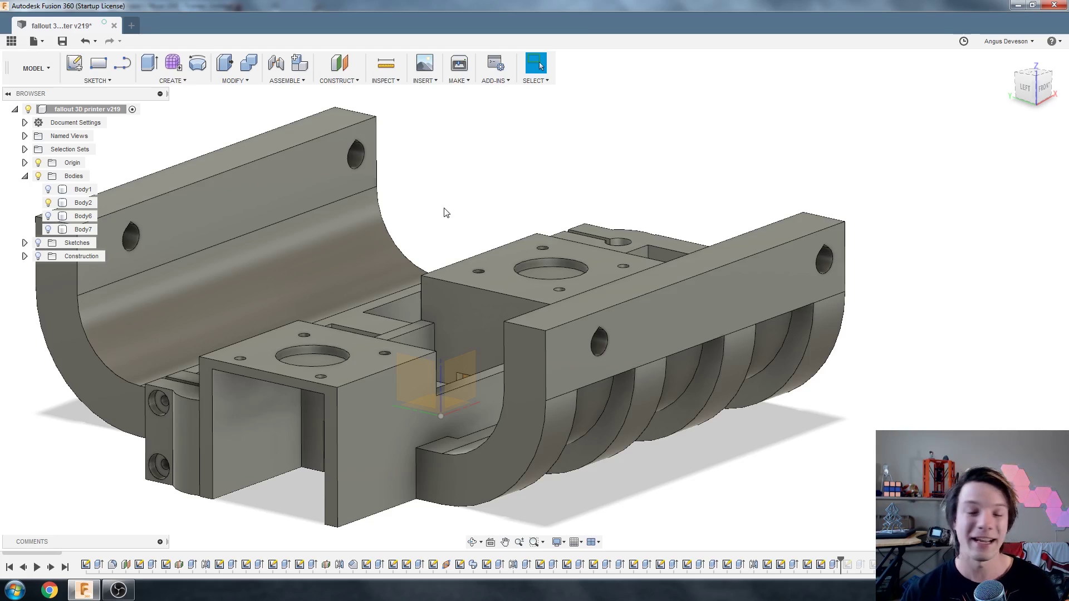
Select Body2 and orbit and zoom around the bracket to inspect its underside bridging lattice
click(281, 306)
shift+middle_drag(281, 306, 505, 176)
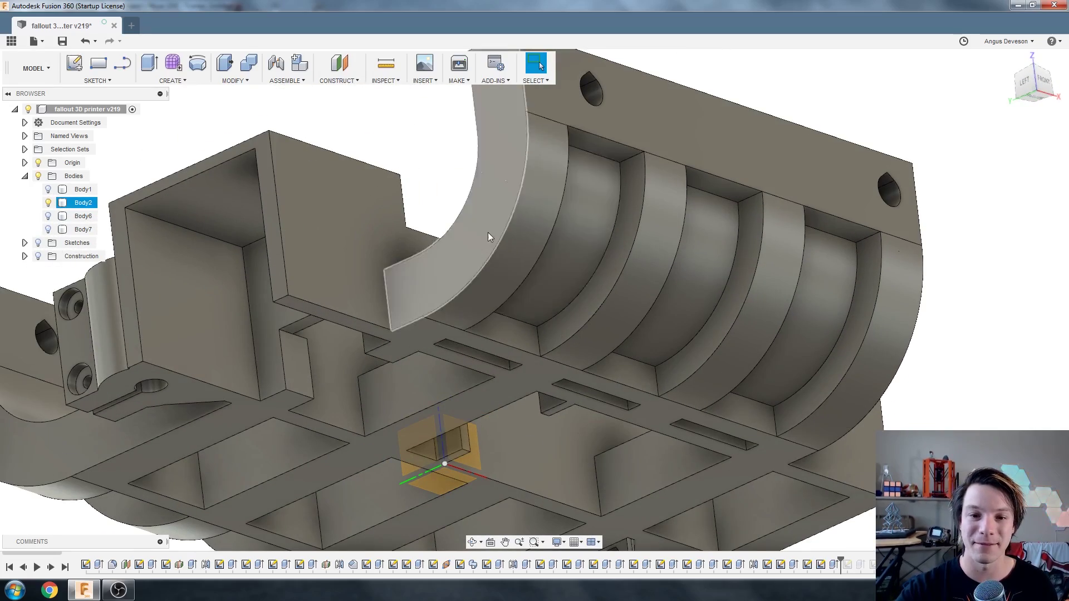
shift+middle_drag(488, 233, 579, 345)
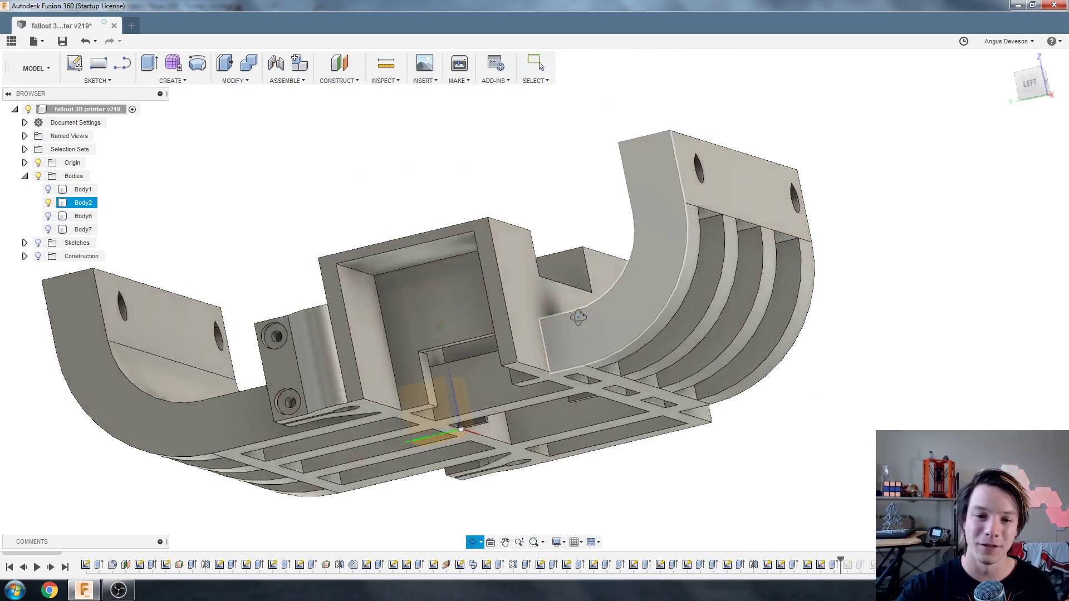
scroll(600, 366, up, 3)
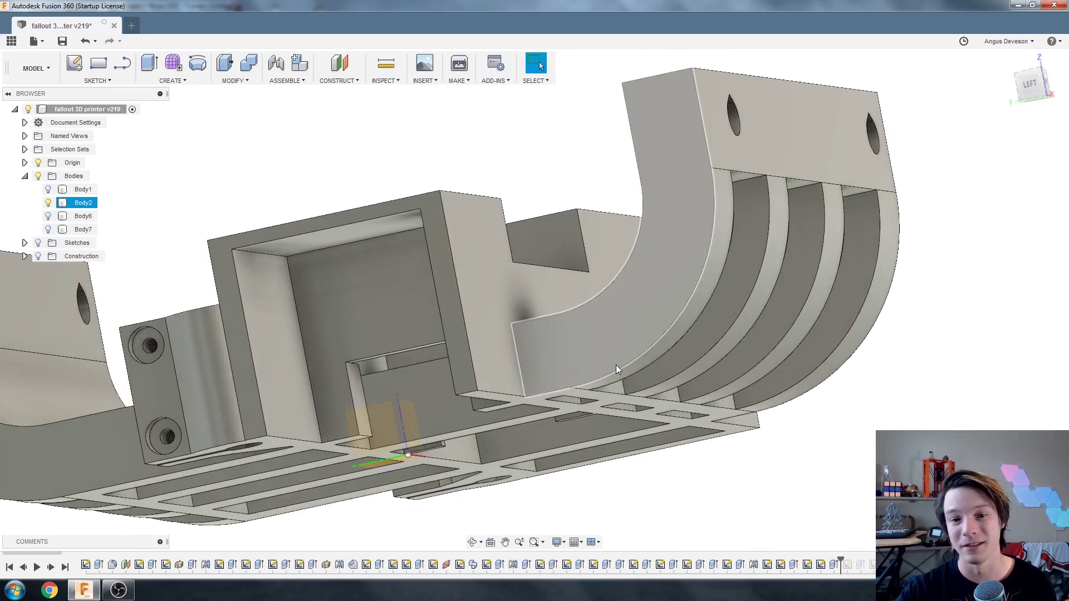
scroll(615, 365, down, 3)
shift+middle_drag(319, 326, 334, 378)
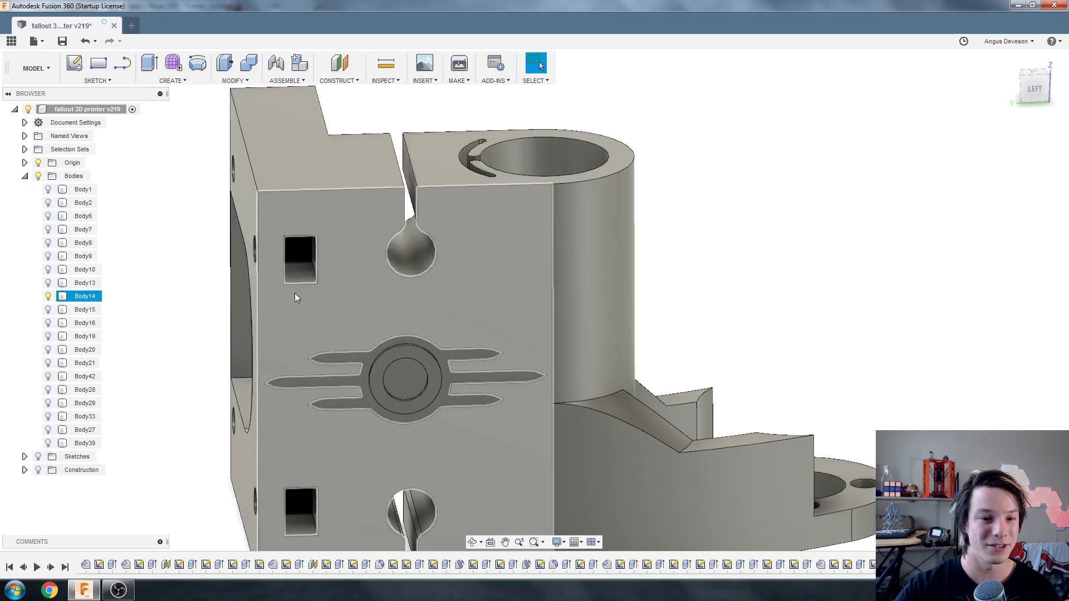
shift+middle_drag(295, 294, 273, 240)
scroll(248, 183, up, 3)
shift+middle_drag(248, 185, 278, 194)
scroll(311, 204, up, 3)
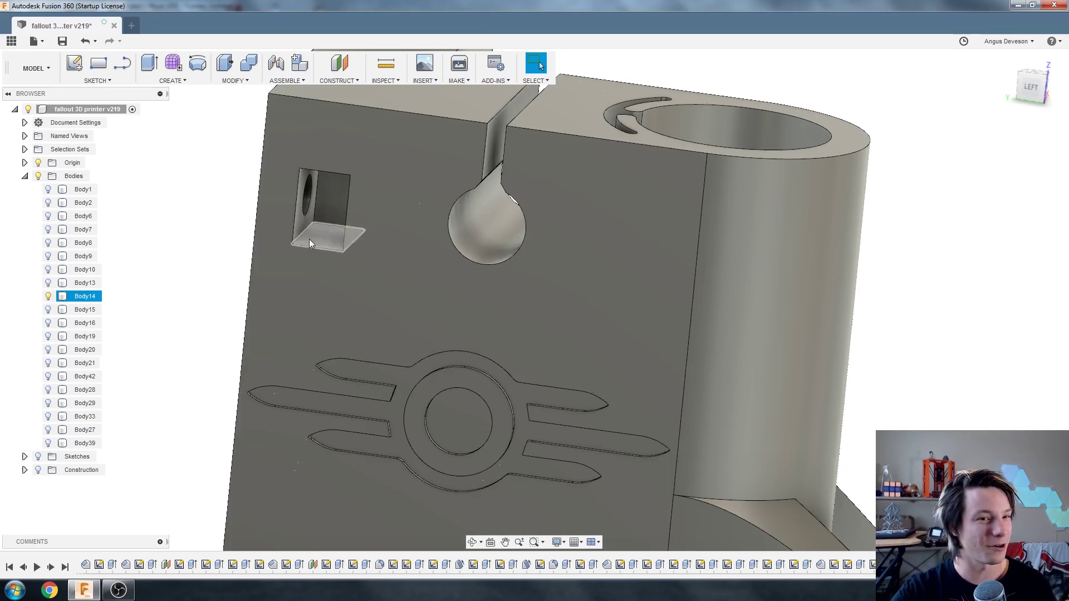
click(179, 234)
scroll(173, 185, down, 2)
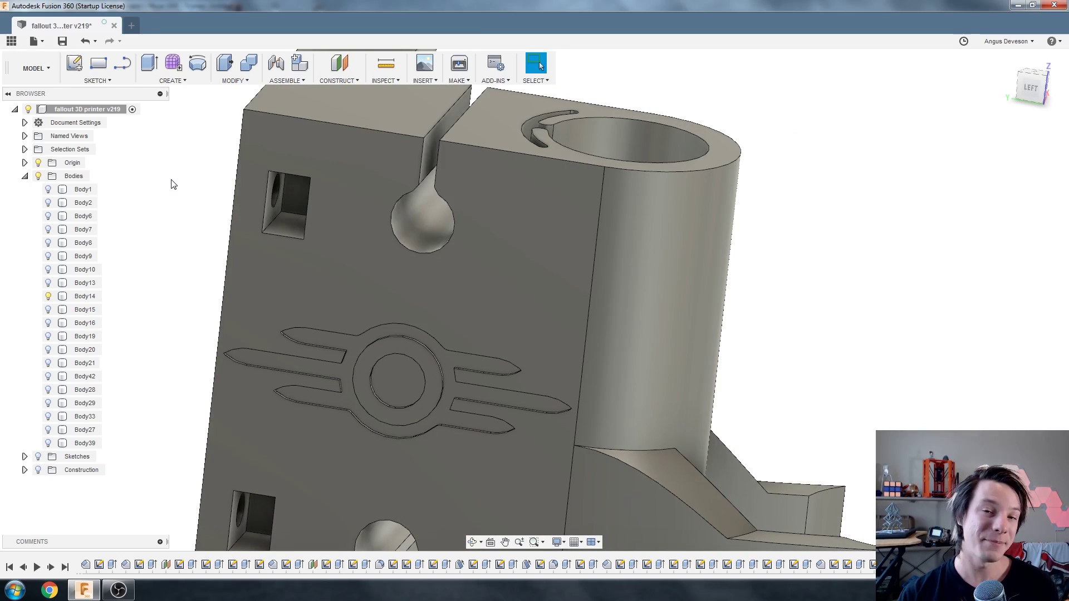
click(241, 168)
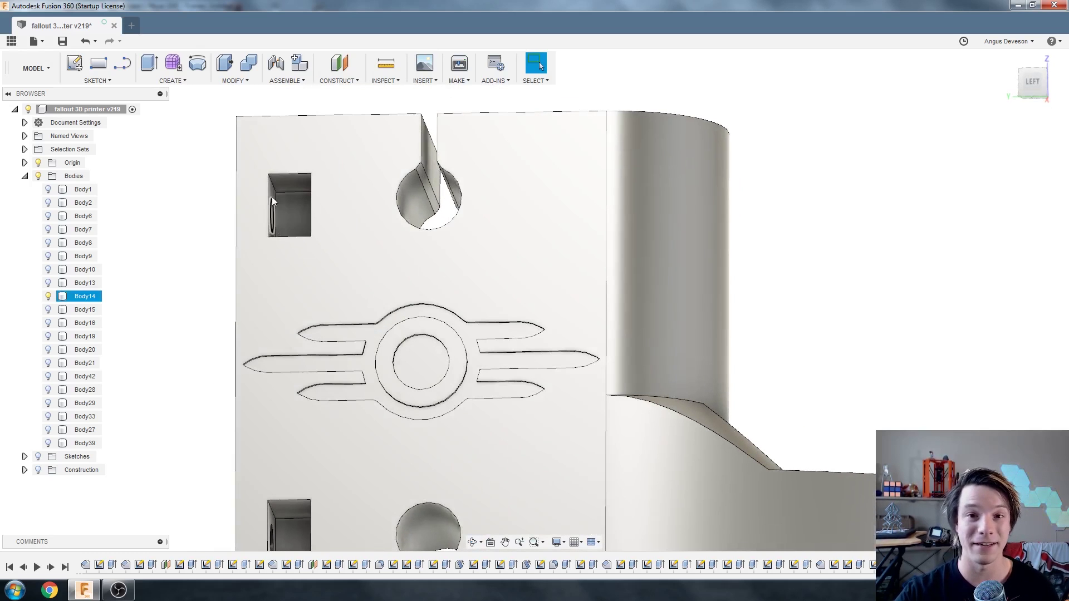
scroll(272, 199, down, 3)
click(196, 251)
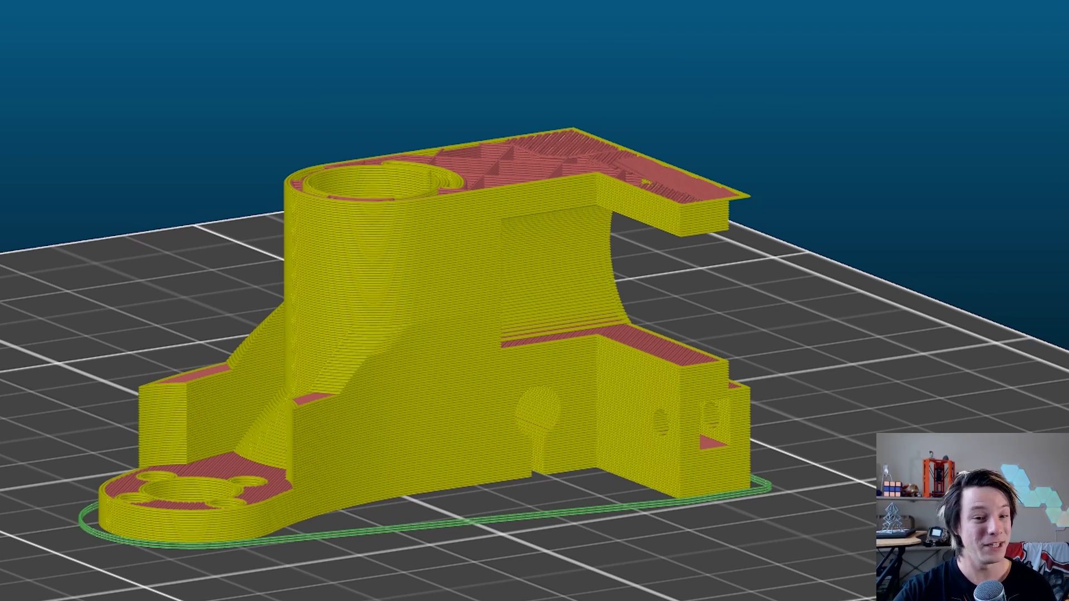
Zoom and orbit the sliced bracket preview to view its perimeters and solid infill
scroll(613, 353, up, 3)
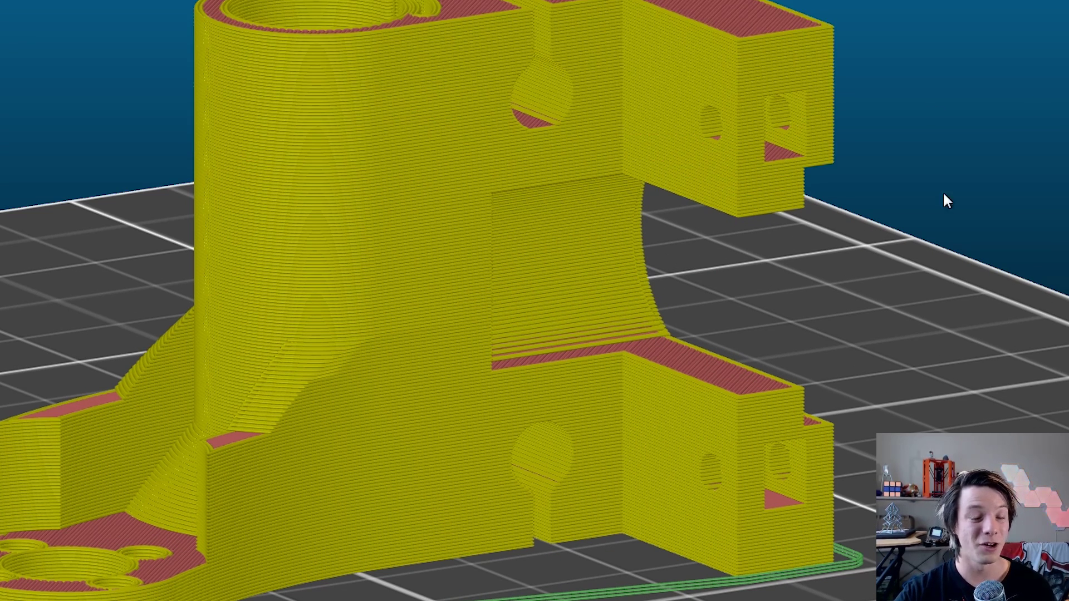
drag(944, 191, 794, 255)
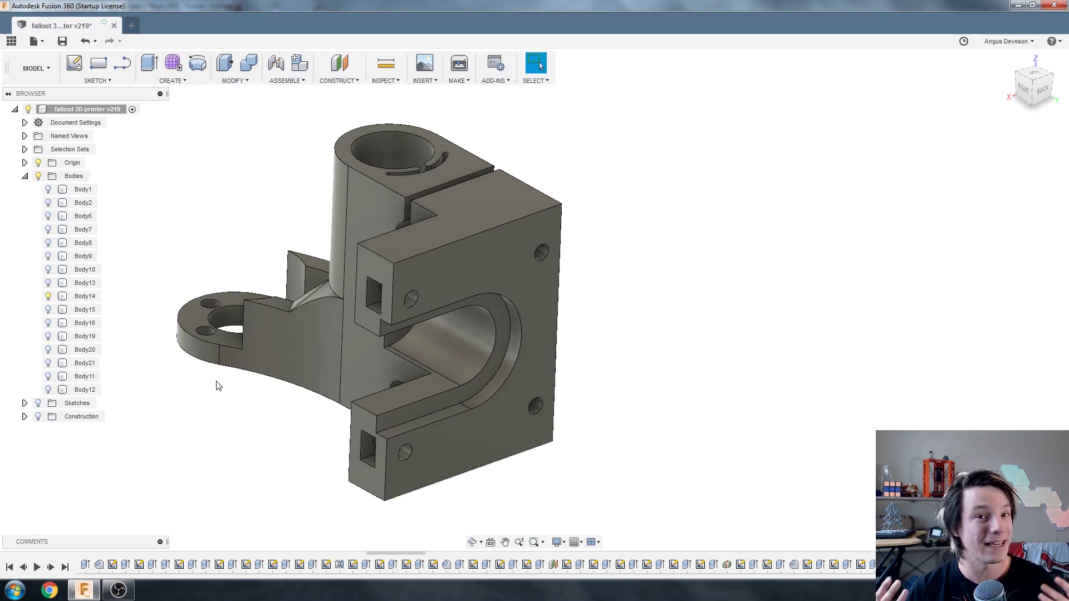
middle_drag(217, 386, 261, 308)
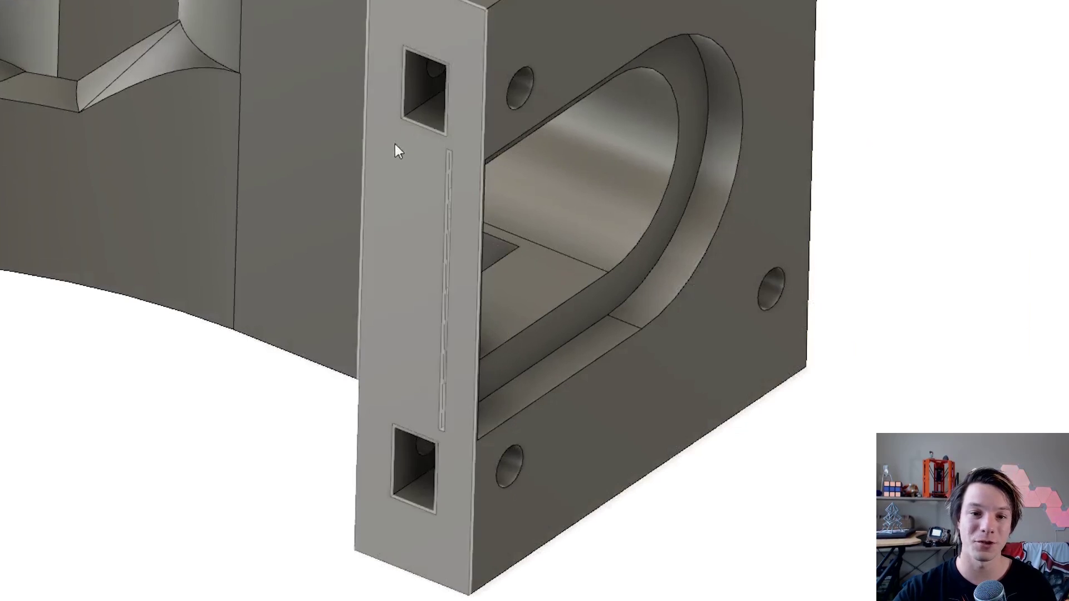
Orbit into the bracket's U-shaped slot and select the thin strip spanning its top
shift+middle_drag(395, 143, 357, 50)
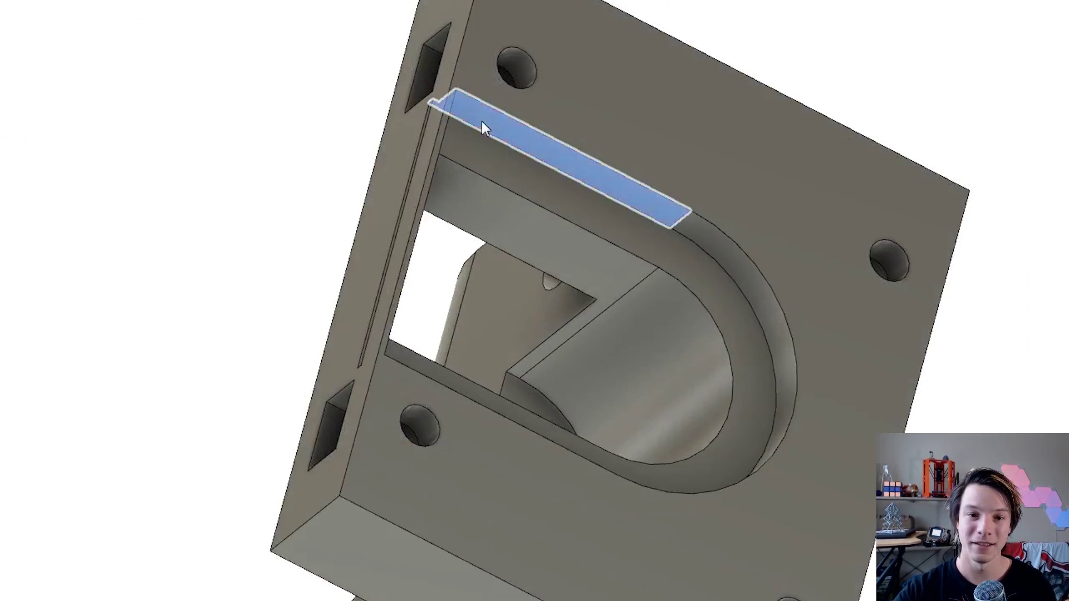
click(482, 123)
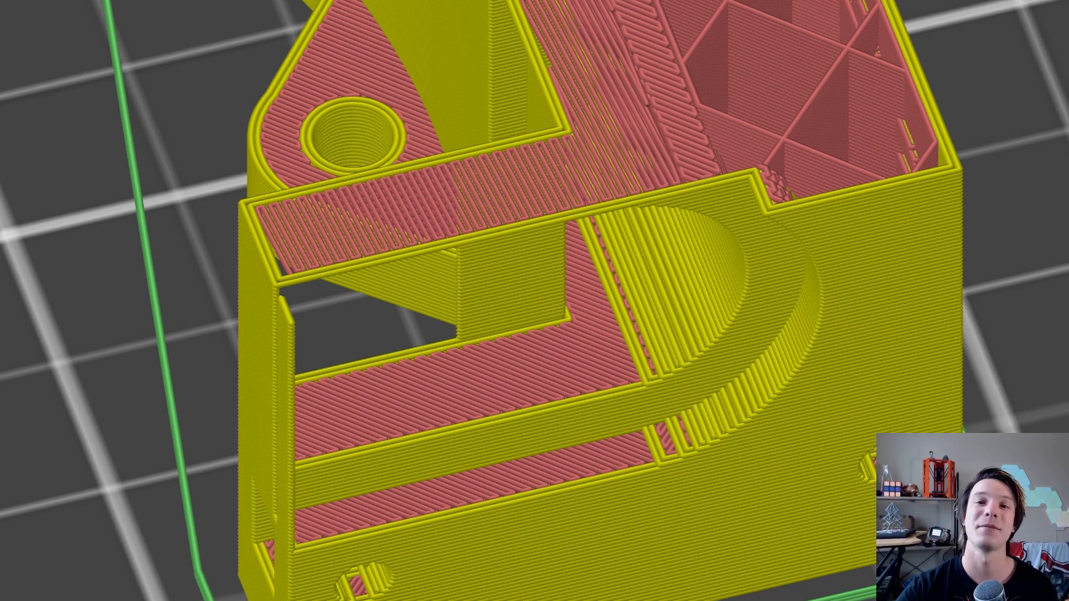
Zoom and sweep the camera around the sliced bracket to show the bridging layer across its slot
scroll(735, 248, down, 5)
drag(735, 248, 1003, 169)
scroll(734, 259, up, 5)
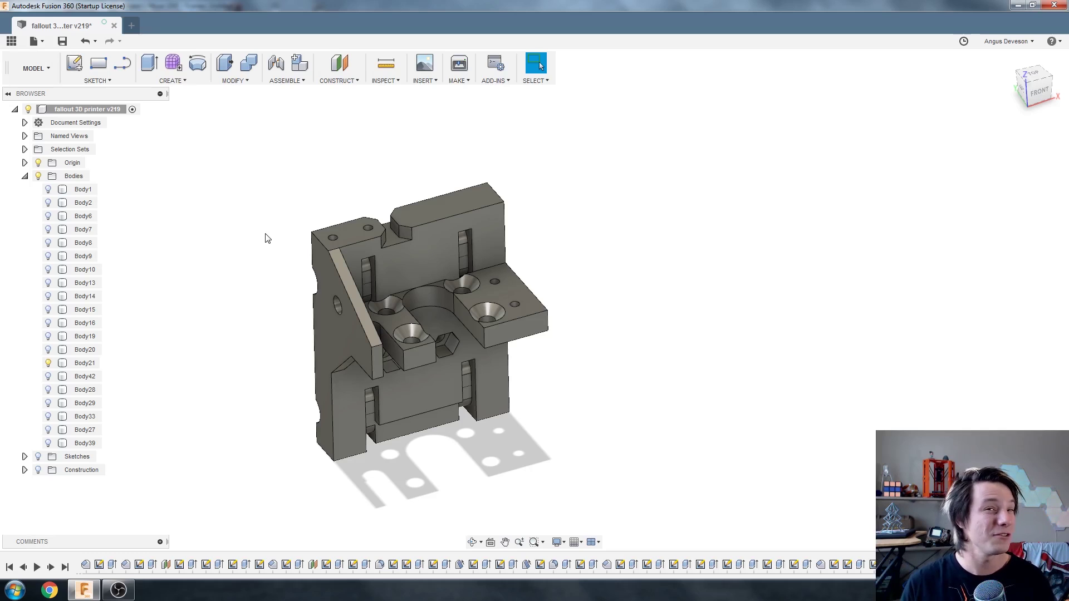
shift+middle_drag(284, 208, 296, 211)
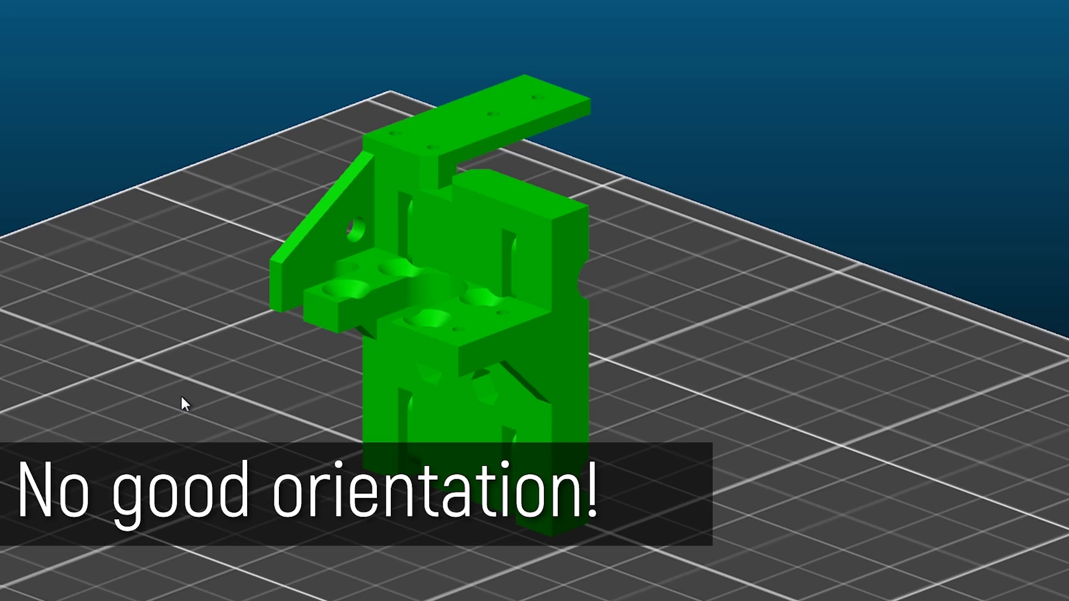
drag(181, 397, 257, 398)
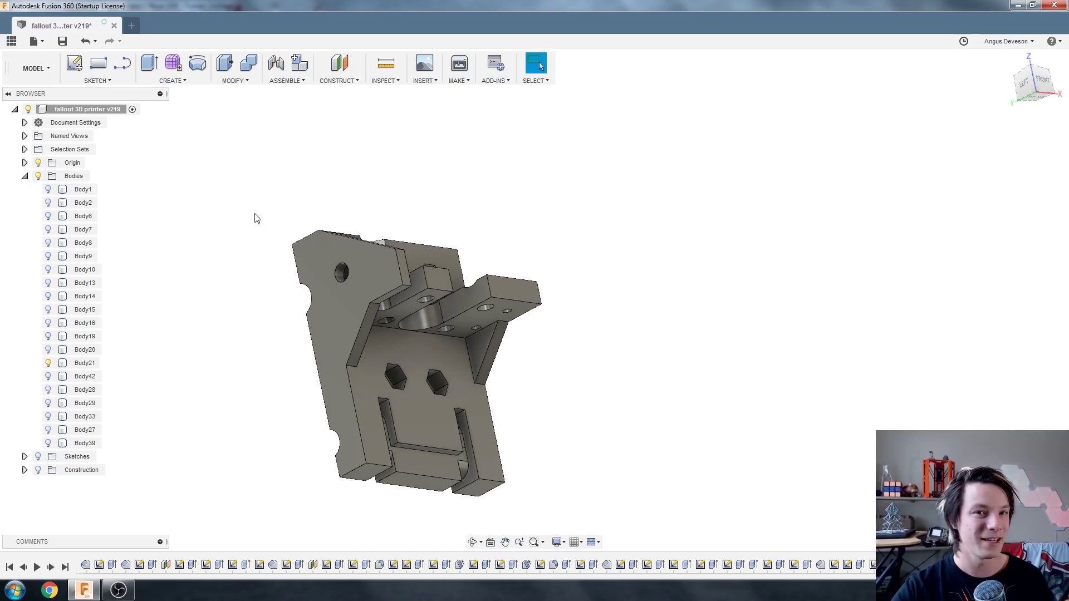
drag(255, 214, 338, 431)
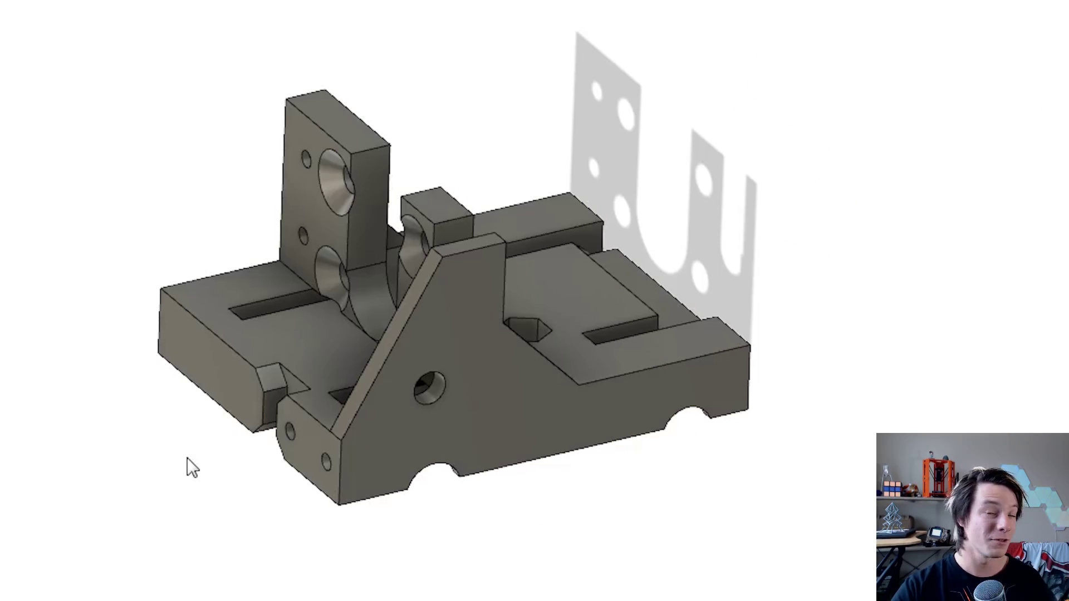
drag(171, 480, 122, 375)
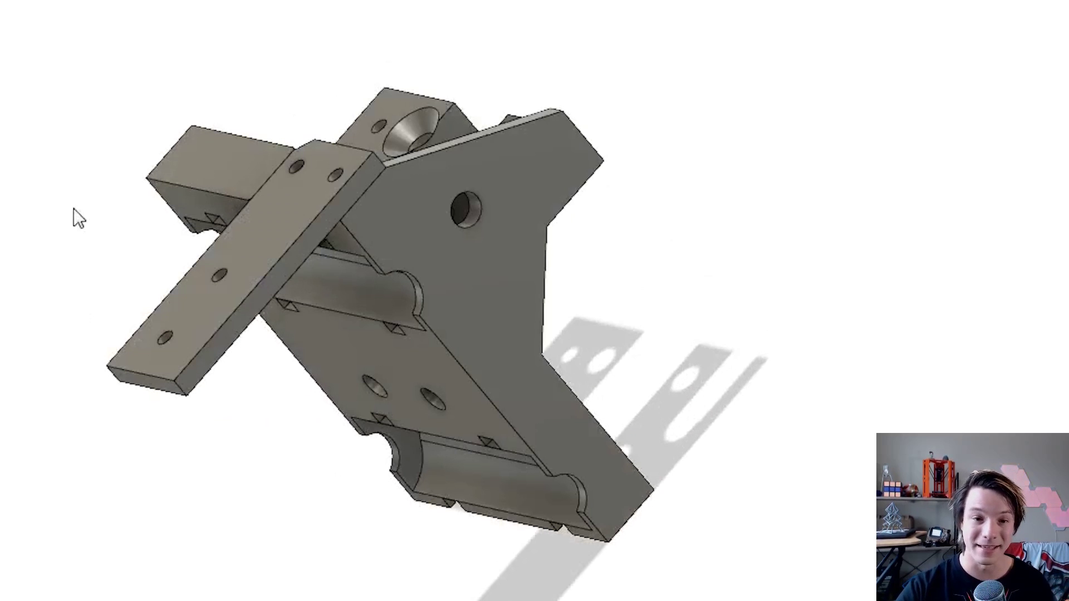
drag(283, 410, 262, 420)
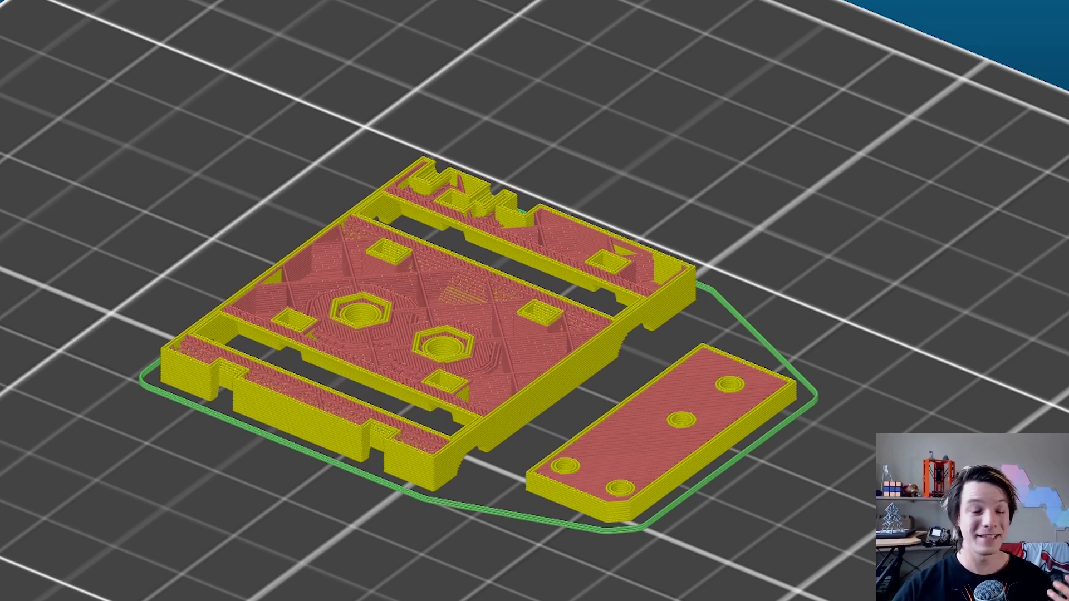
Step the layer slider down and back up through the split part's lower layers
key(Down)
key(Down)
key(Down)
key(Down)
key(Down)
key(Down)
key(Down)
key(Down)
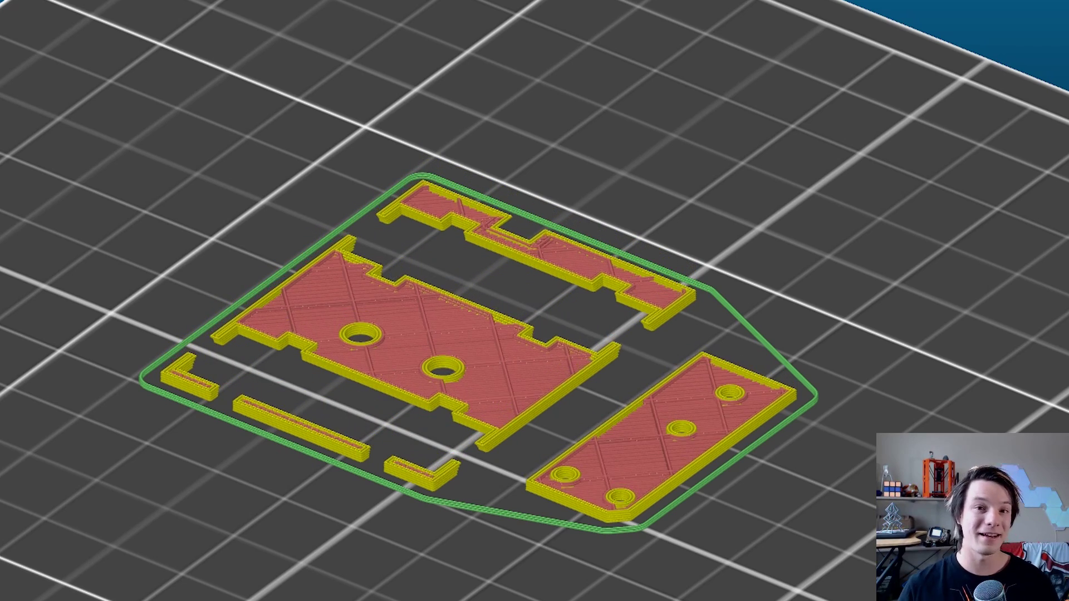
key(Up)
key(Up)
key(Up)
key(Up)
key(Up)
key(Up)
key(Up)
key(Up)
key(Up)
key(Up)
key(Up)
key(Up)
key(Up)
key(Up)
key(Up)
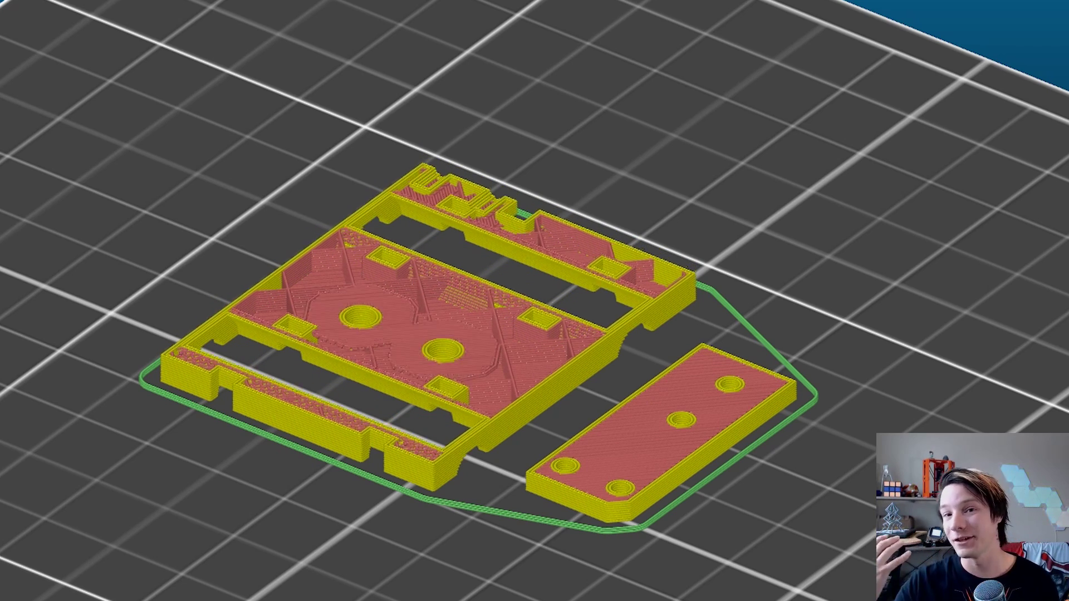